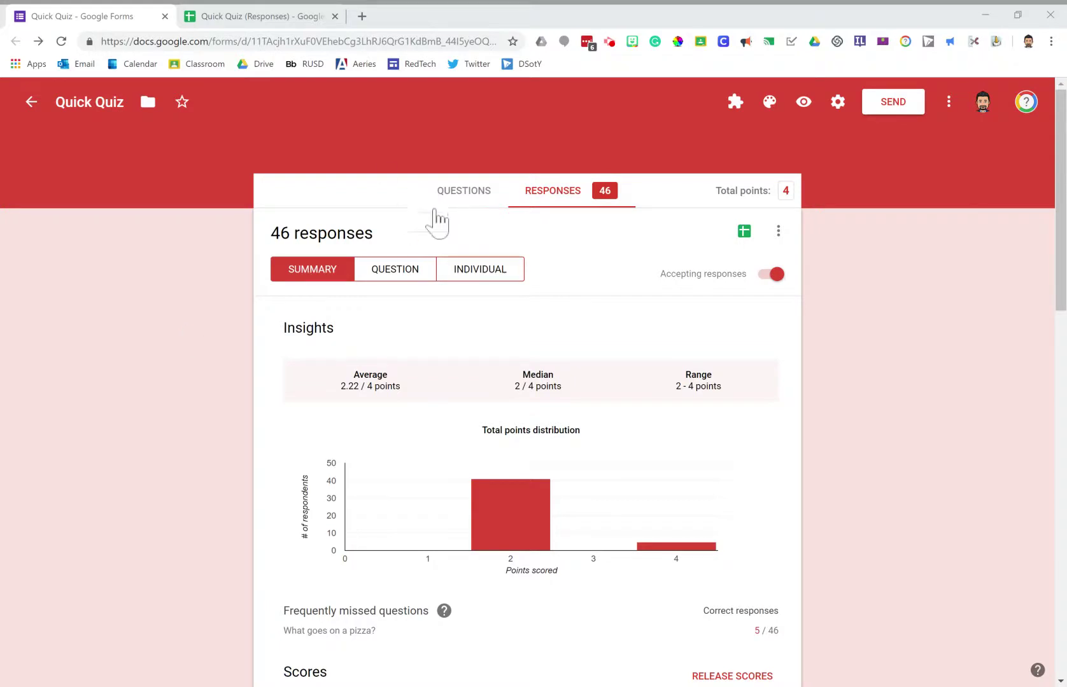
Glance at the quiz's question editor, then go back to the responses summary
left_click(460, 203)
left_click(459, 202)
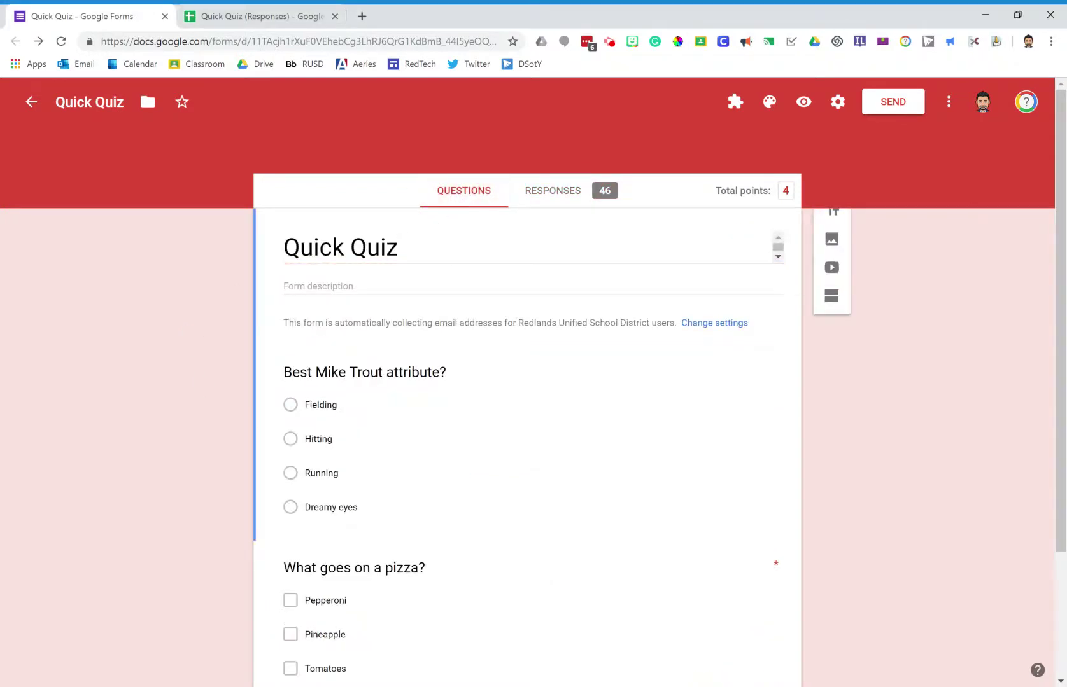
left_click(548, 194)
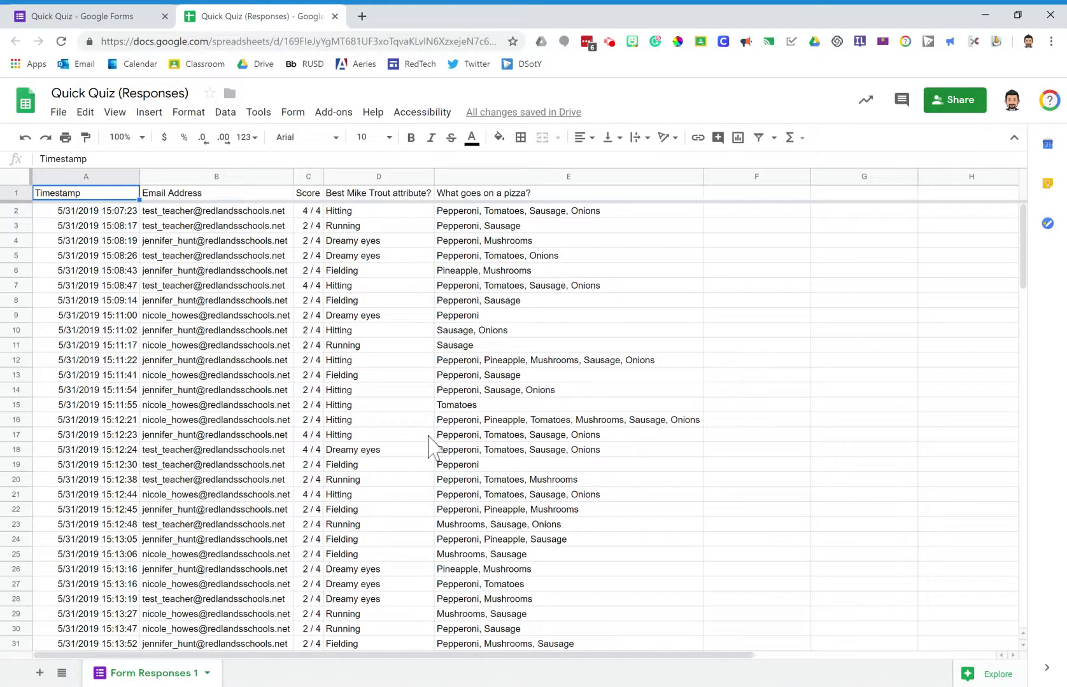
Prefix the spreadsheet title with 2019, making it '2019 Quick Quiz (Responses)', then return to the form
left_click(52, 94)
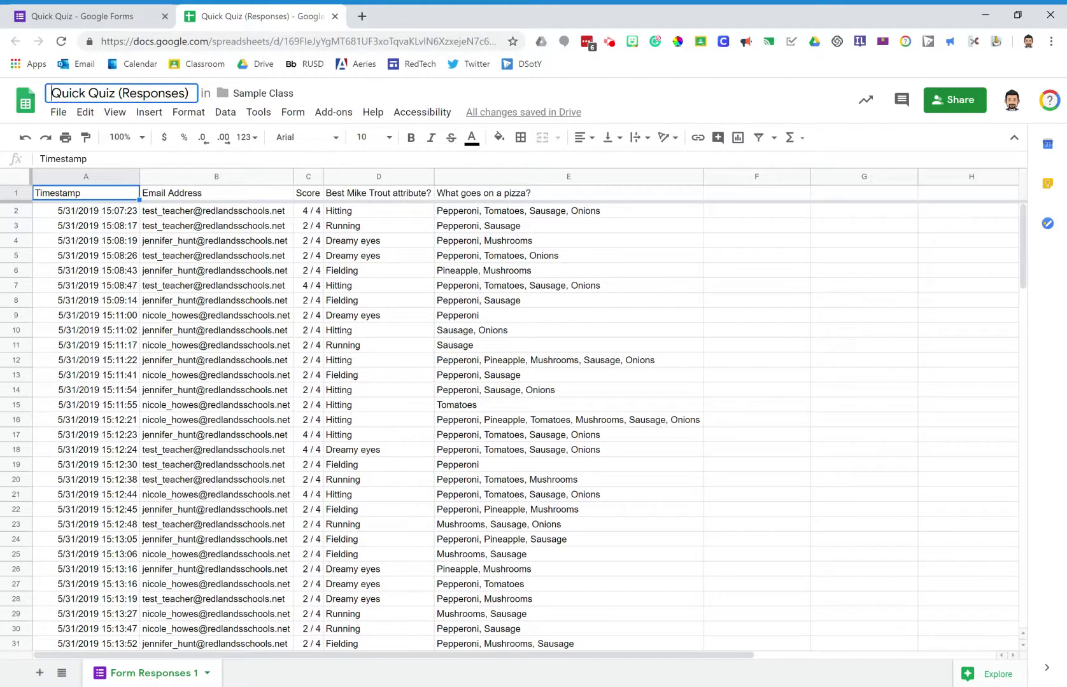
type("2019")
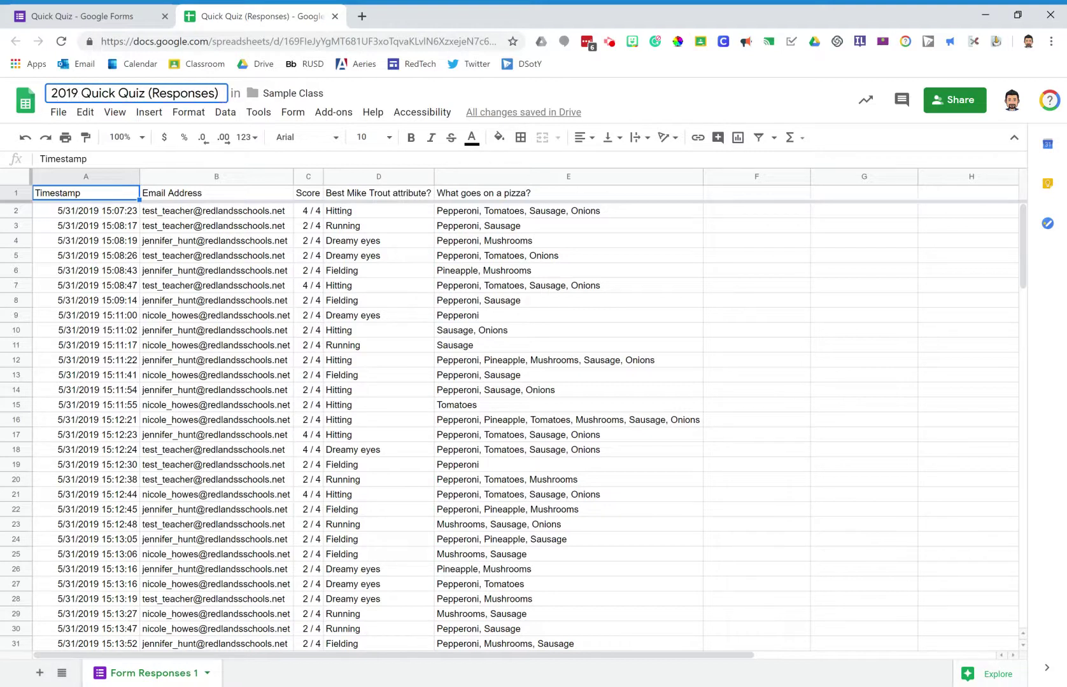
left_click(238, 226)
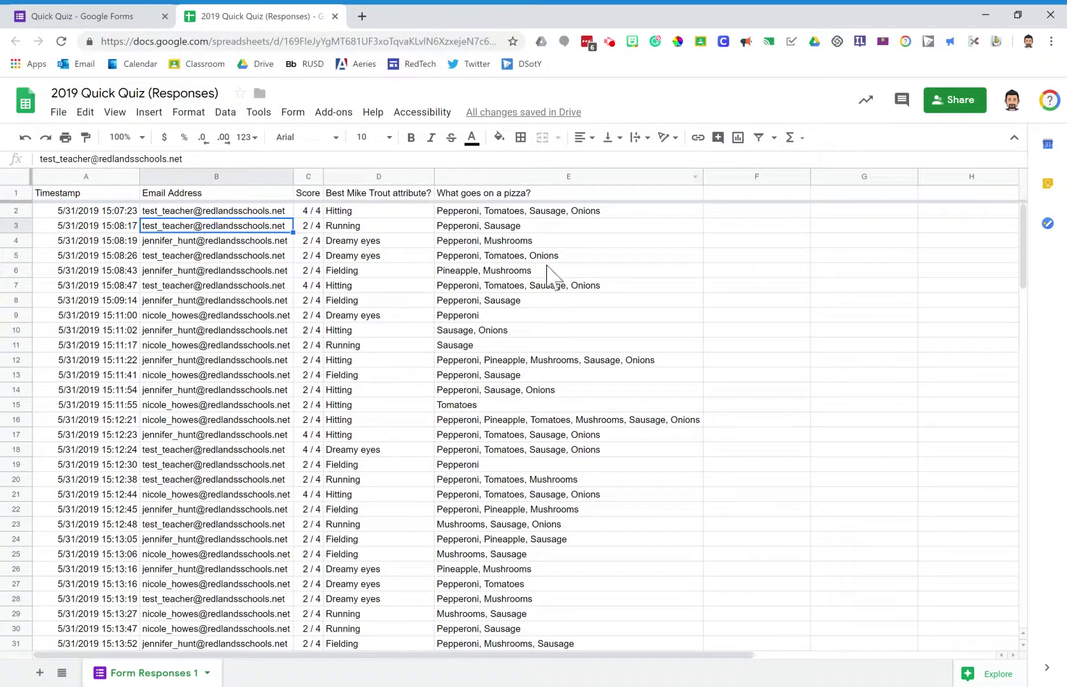
left_click(95, 19)
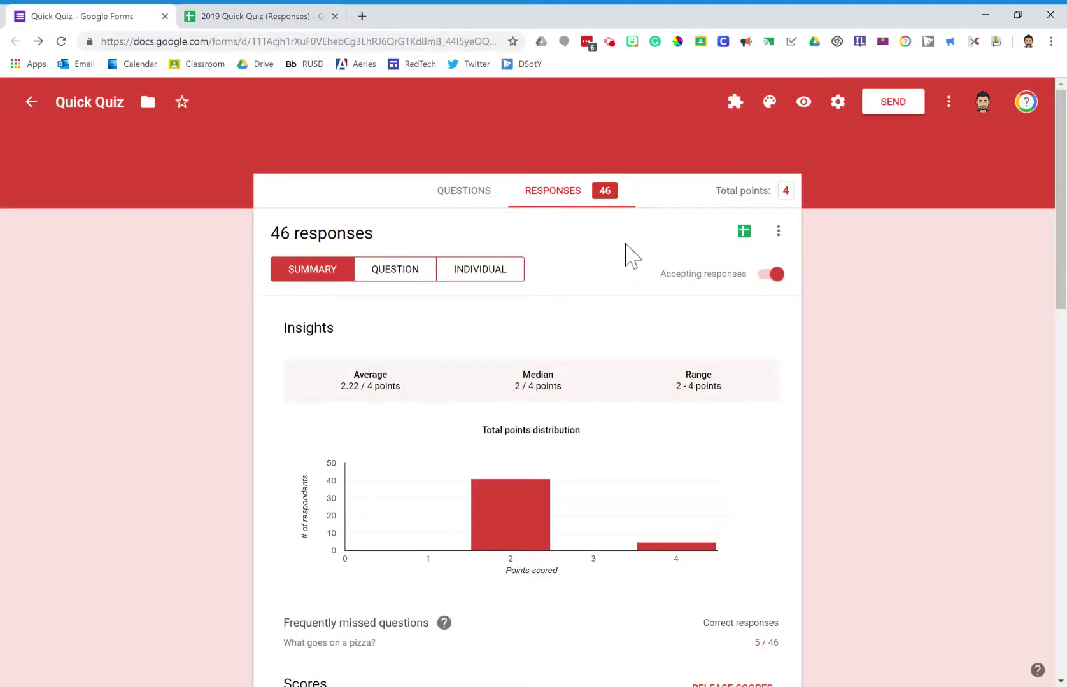
Unlink the quiz from the '2019 Quick Quiz (Responses)' spreadsheet, keeping its 46 responses
left_click(778, 231)
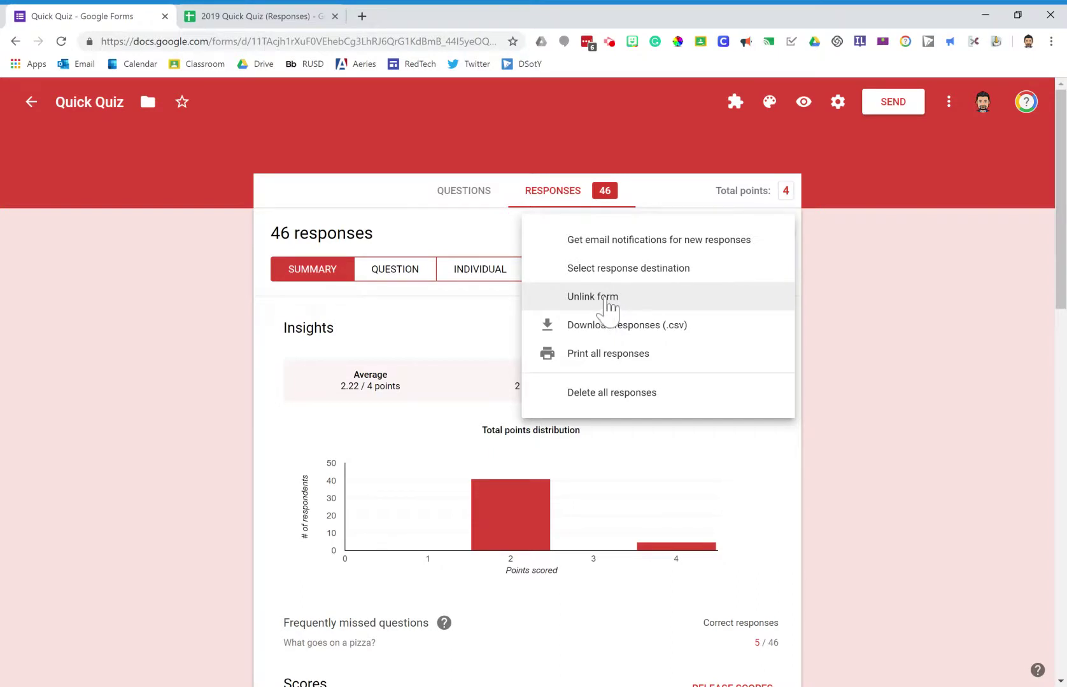
left_click(608, 307)
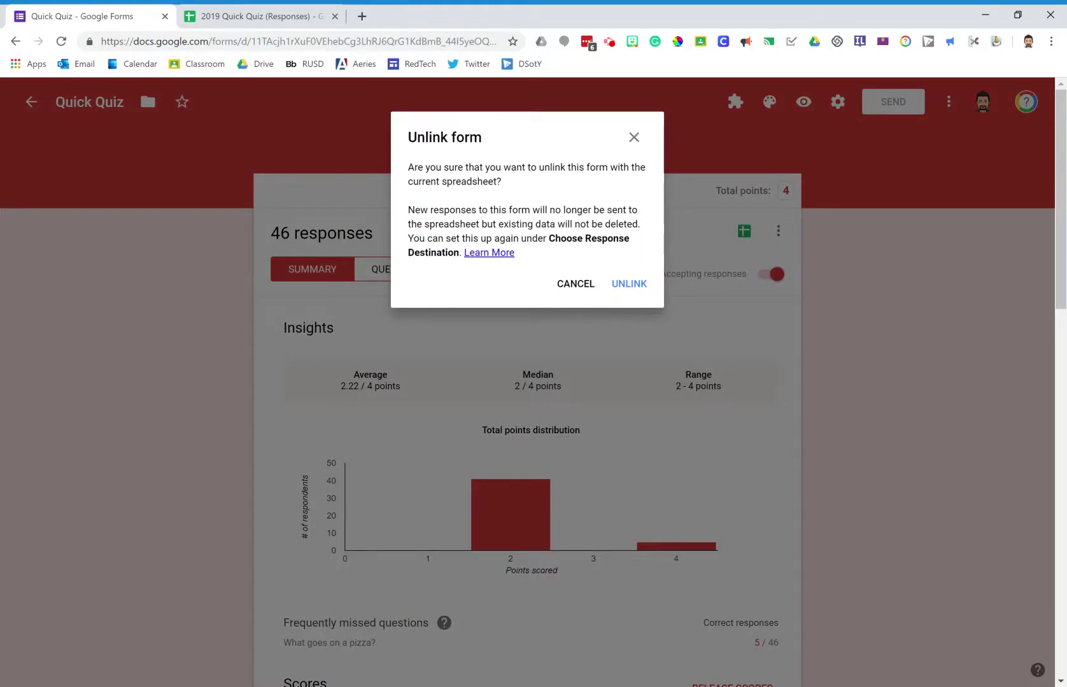
left_click(629, 284)
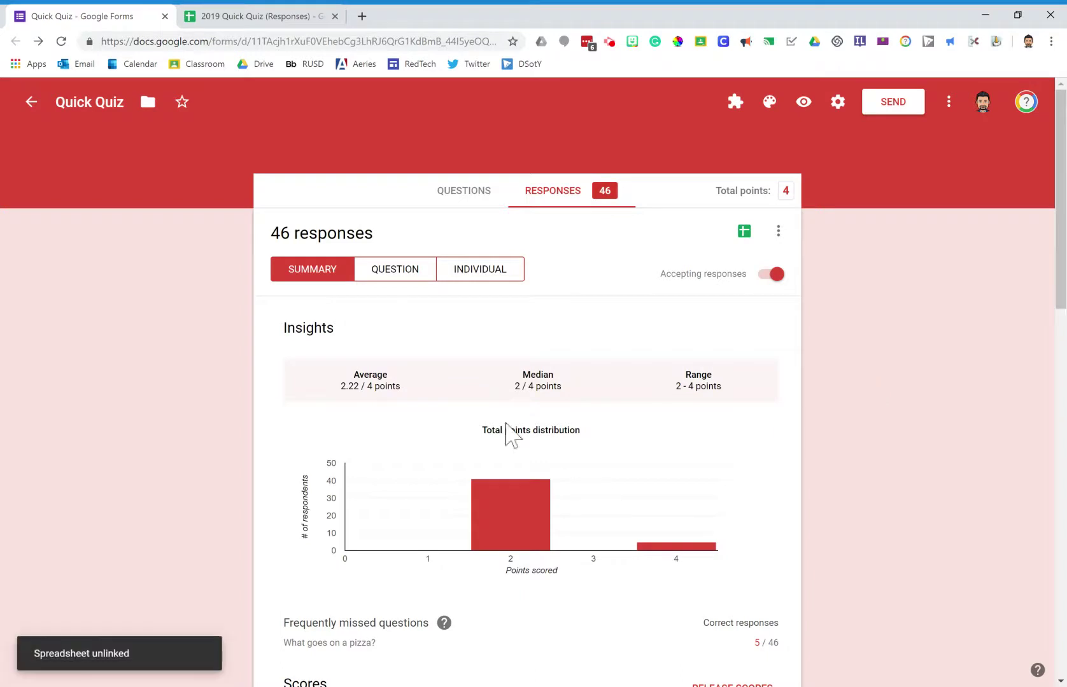
scroll(509, 436, "down", 8)
scroll(506, 435, "up", 2)
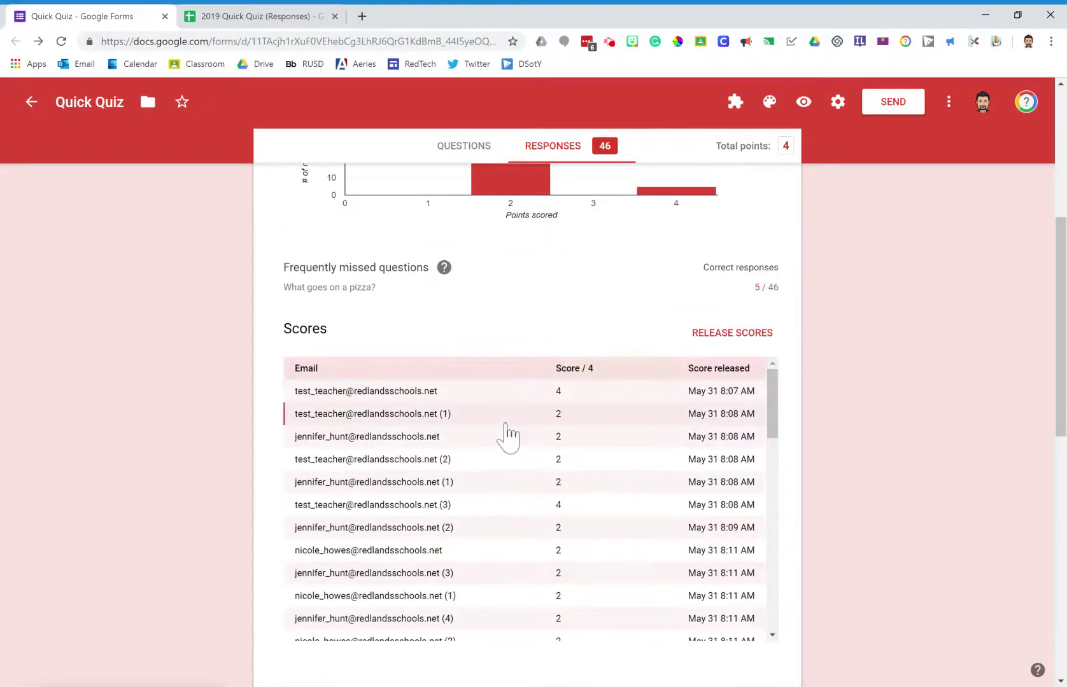
left_click(289, 25)
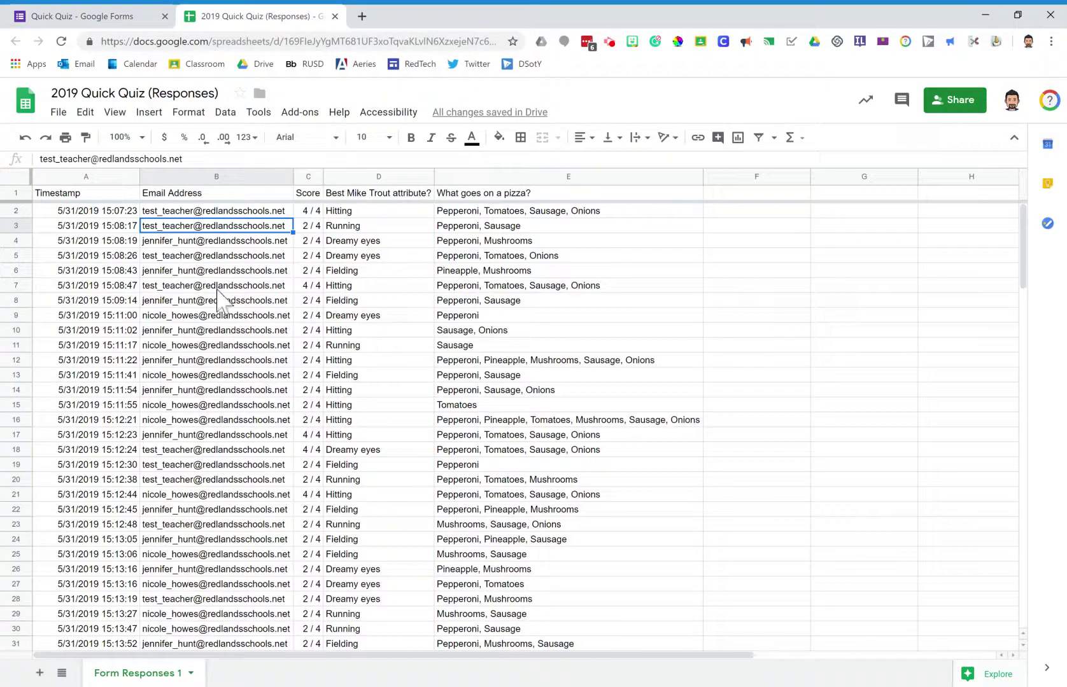
left_click(214, 270)
left_click(215, 331)
left_click(217, 389)
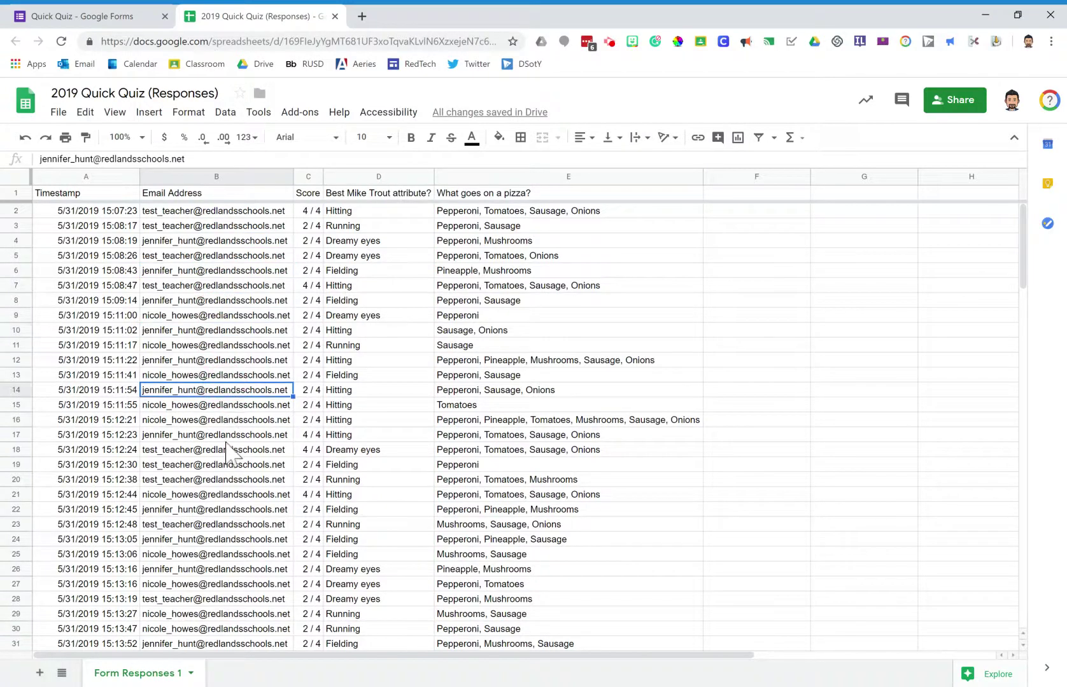
left_click(224, 437)
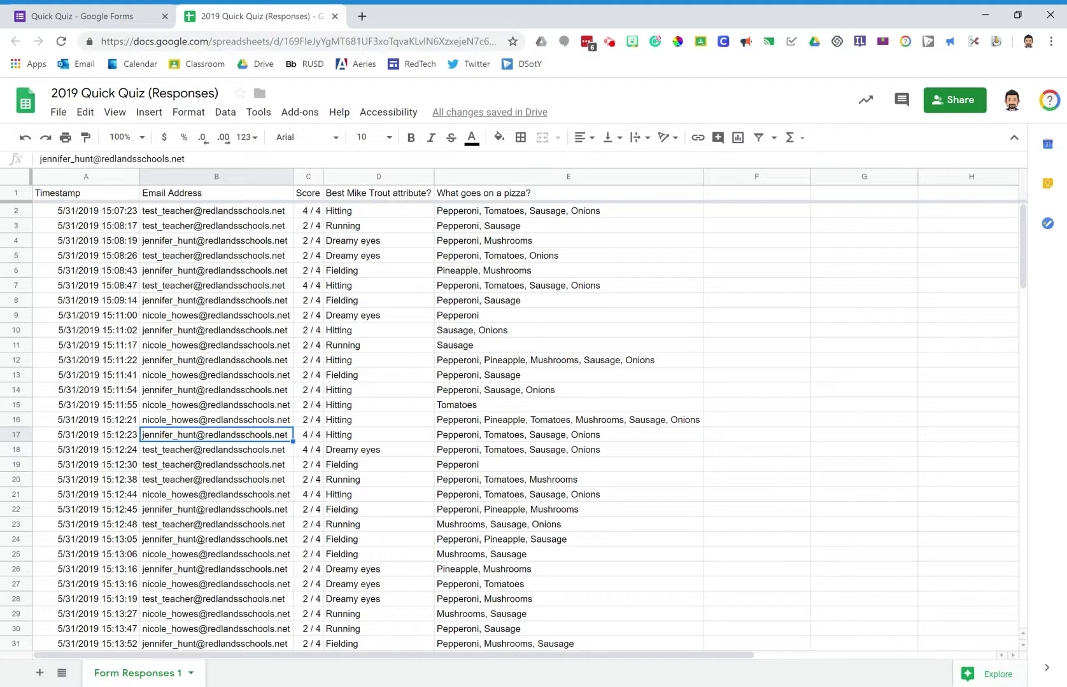
left_click(224, 212)
left_click(80, 16)
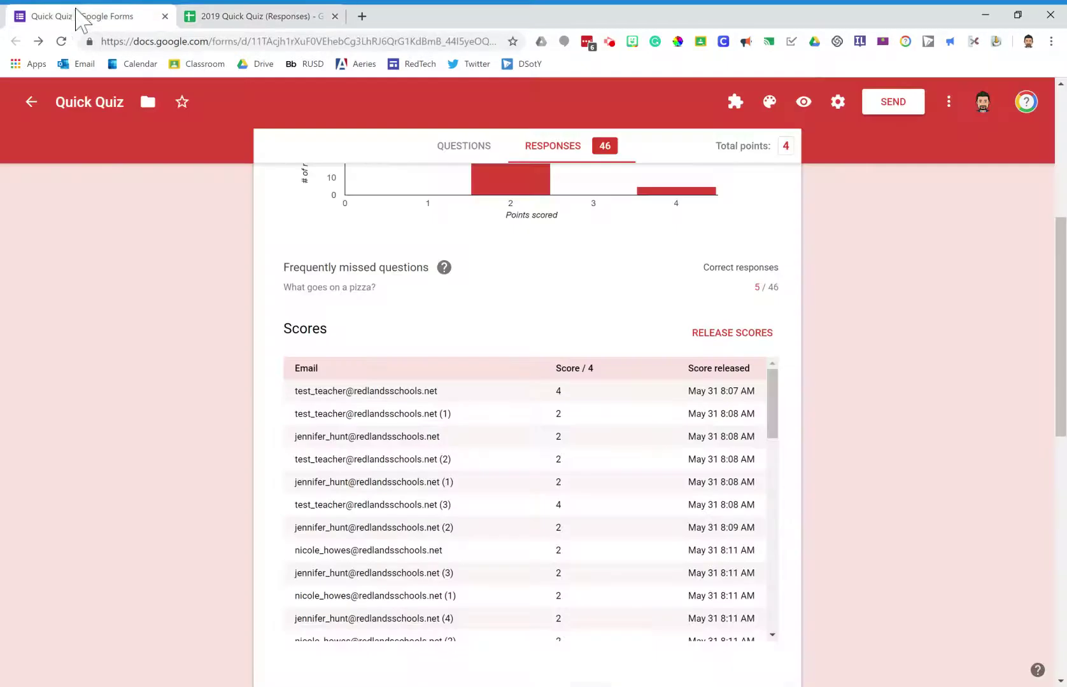
scroll(175, 369, "up", 5)
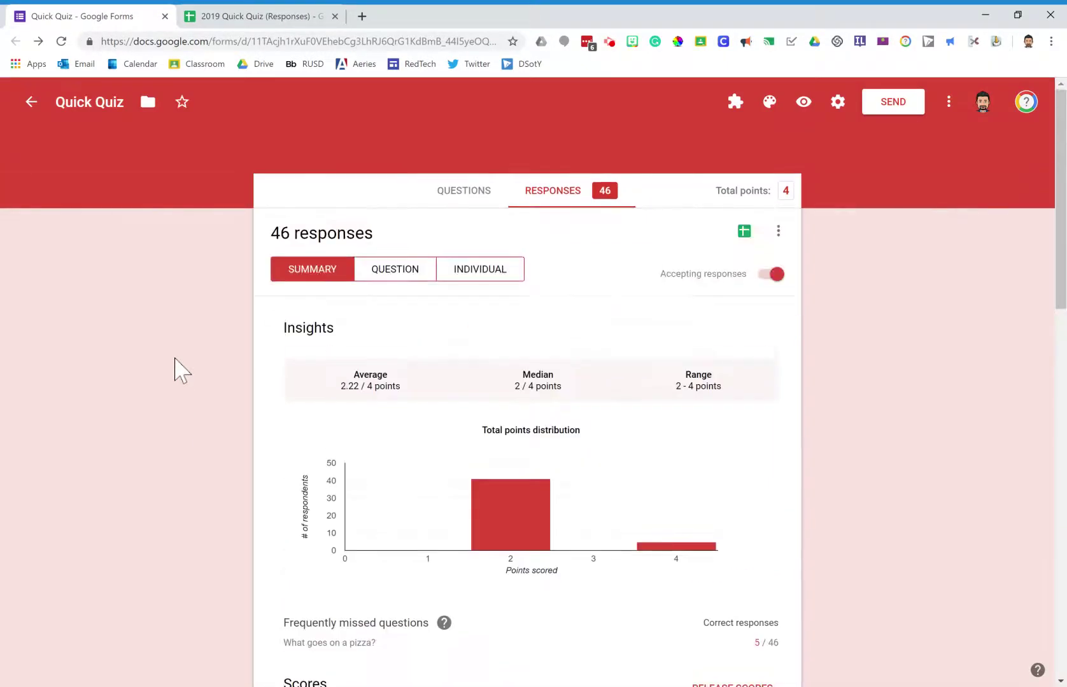
Delete all 46 quiz responses and bring up the Quick Quiz question editor
left_click(777, 235)
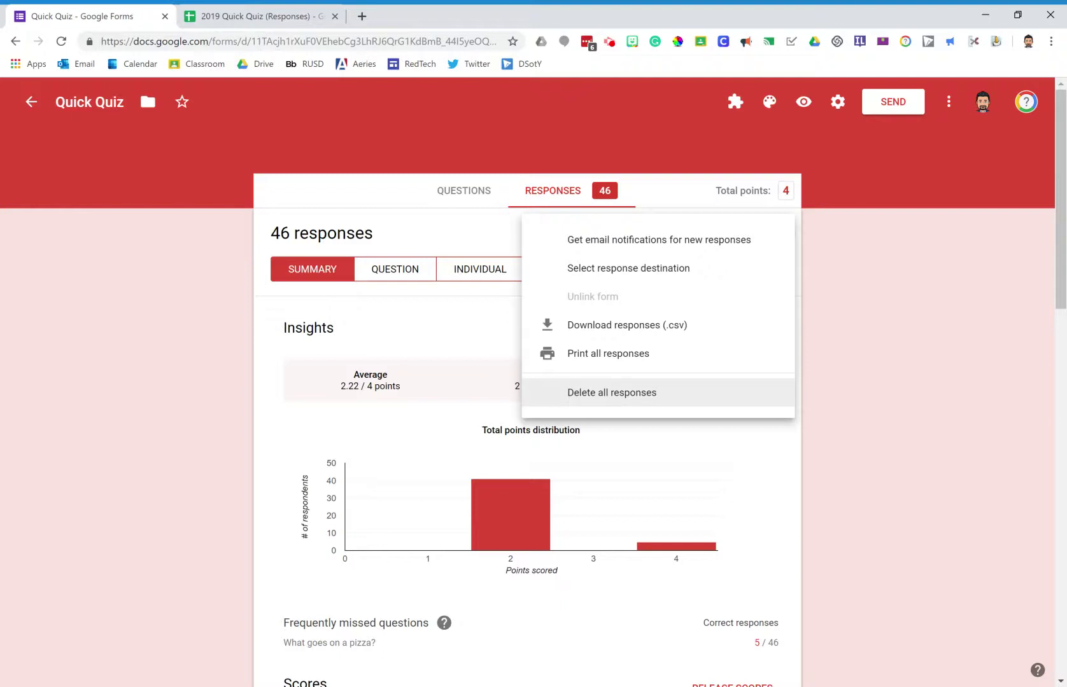
left_click(633, 397)
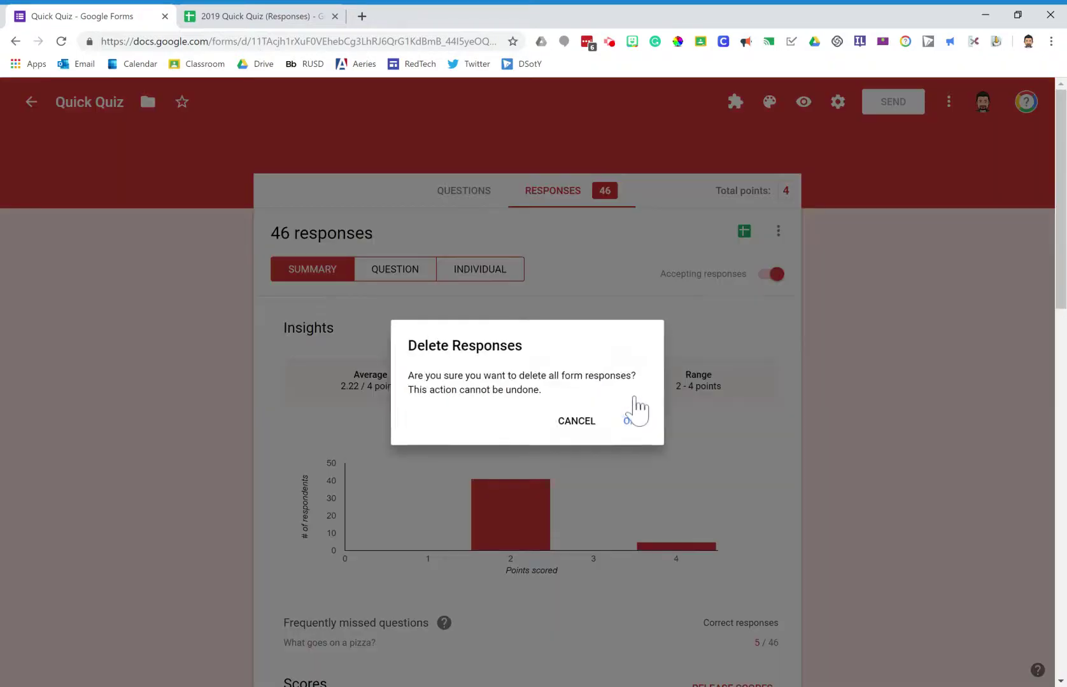
left_click(628, 421)
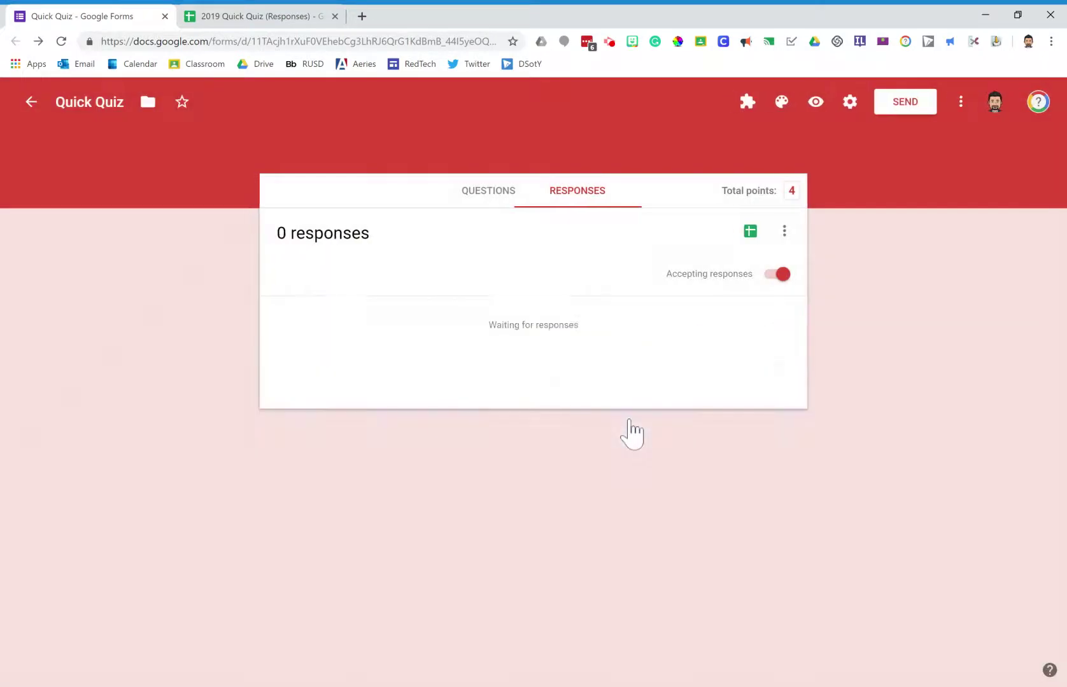
left_click(900, 340)
left_click(490, 193)
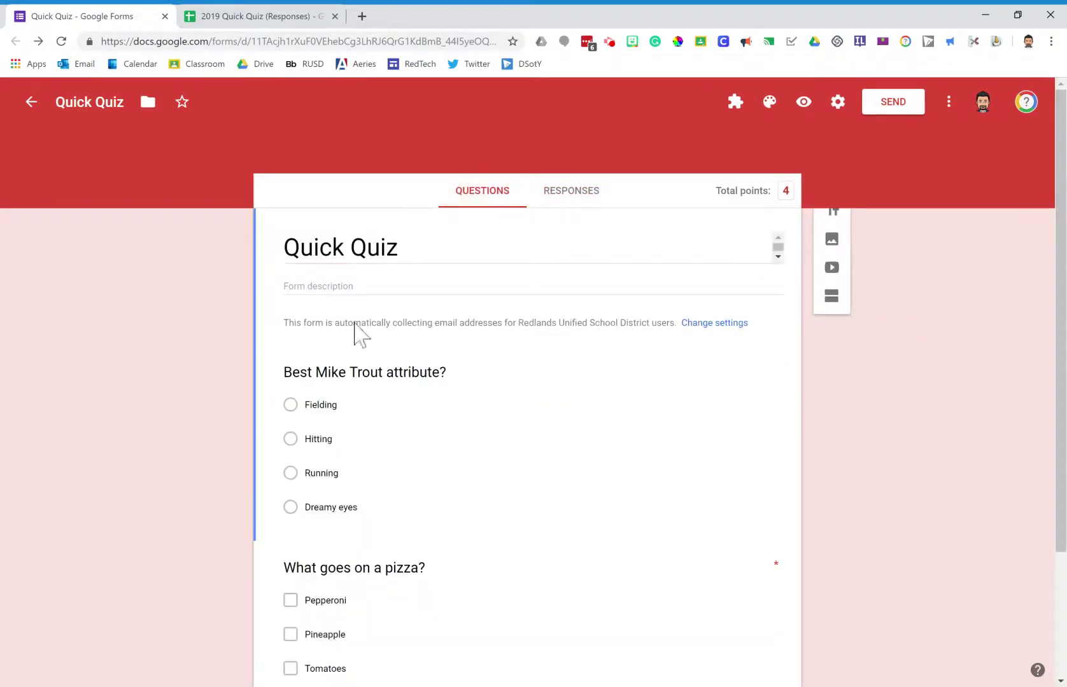
Show the 0-response summary and check the 2019 spreadsheet still holds the old responses
left_click(576, 193)
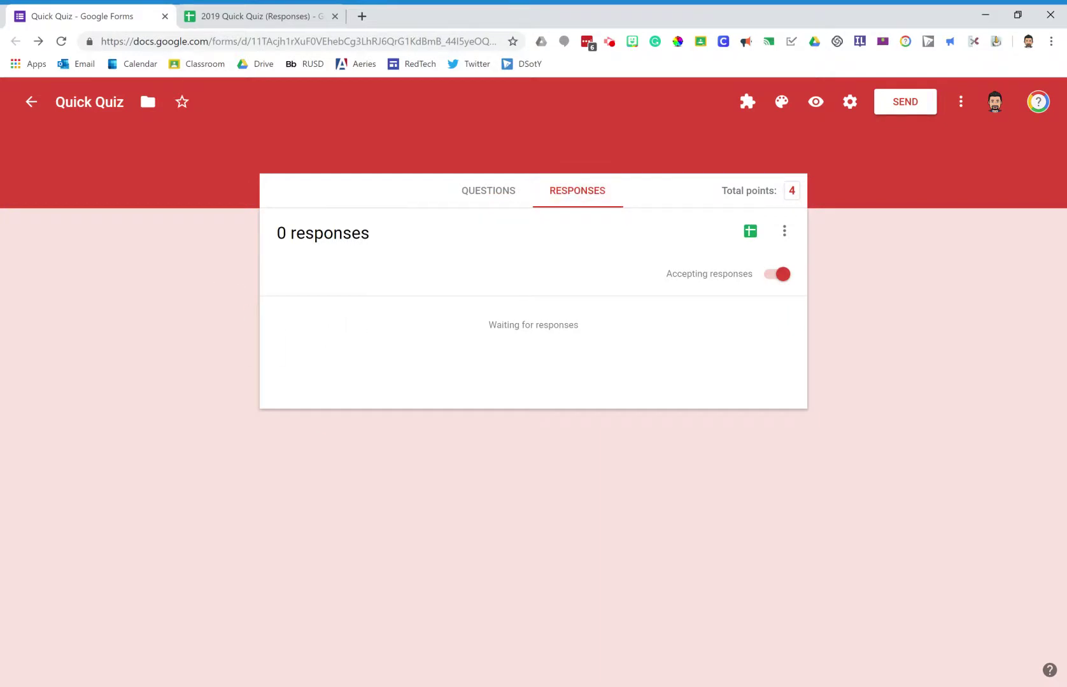
left_click(250, 17)
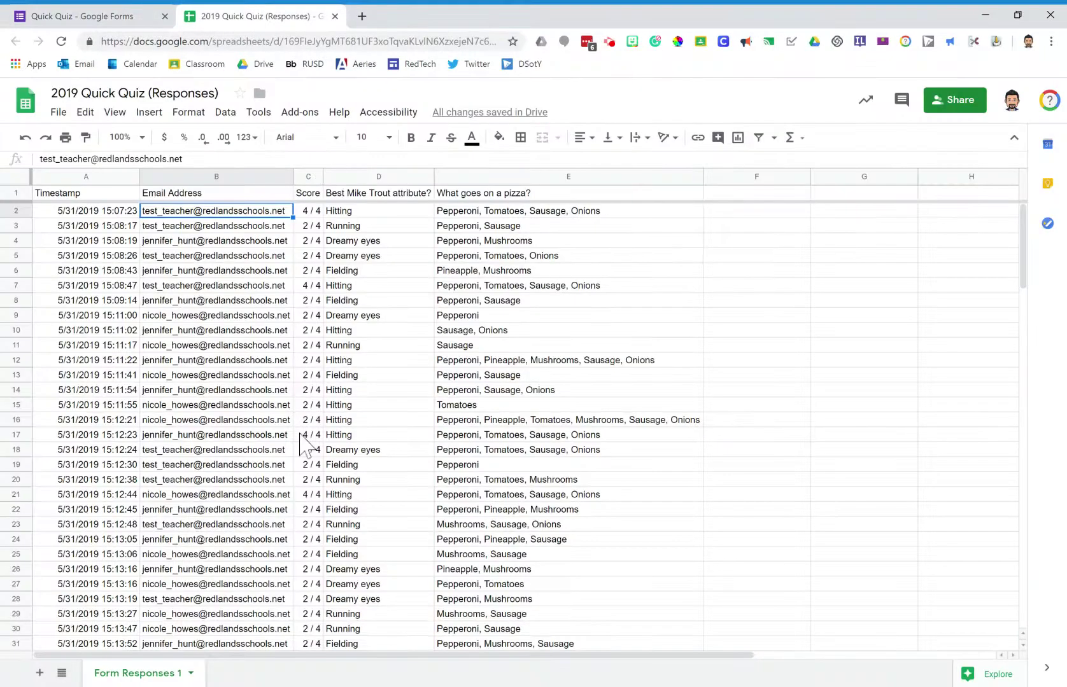
left_click(186, 347)
left_click(192, 405)
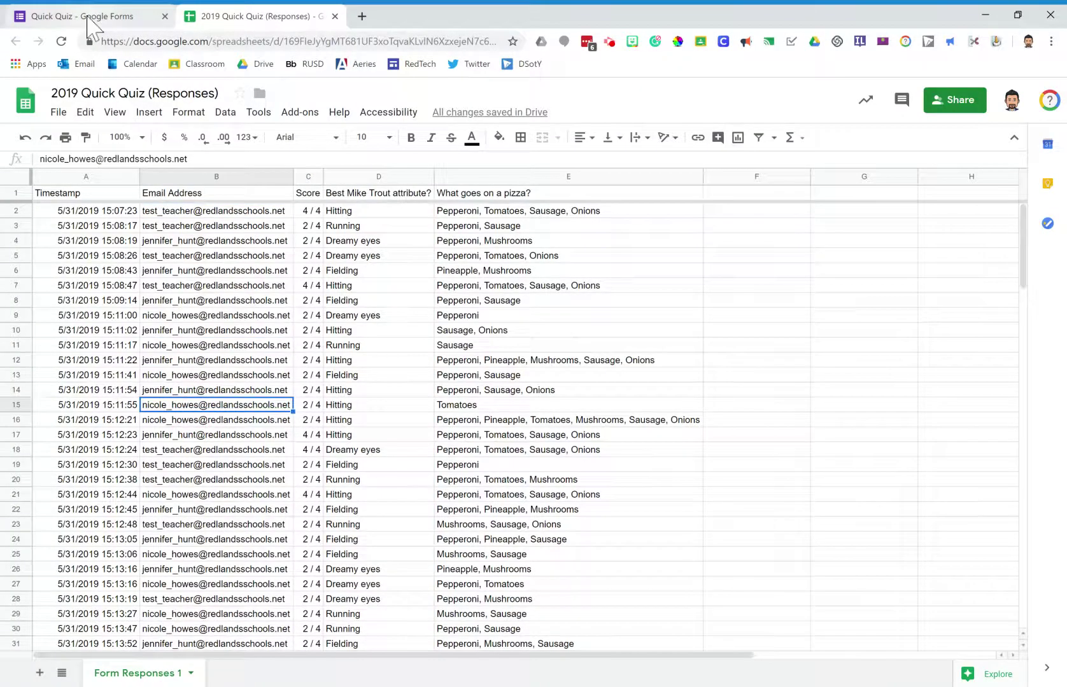
left_click(89, 18)
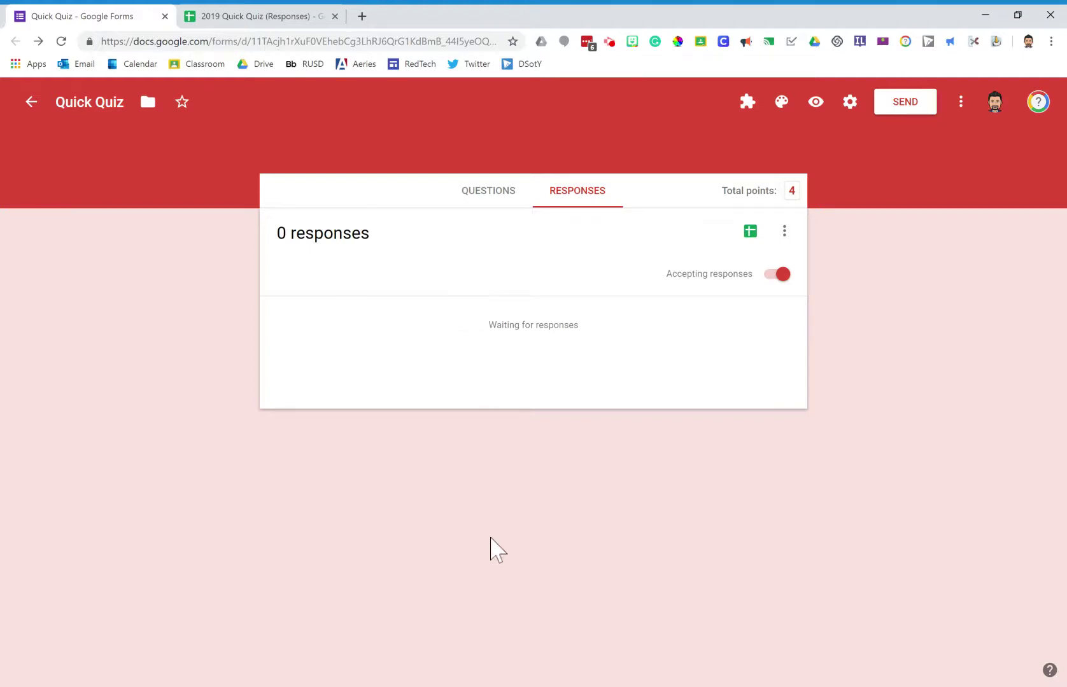
Create and link a new spreadsheet named '2020 Quick Quiz (Responses)'
left_click(751, 234)
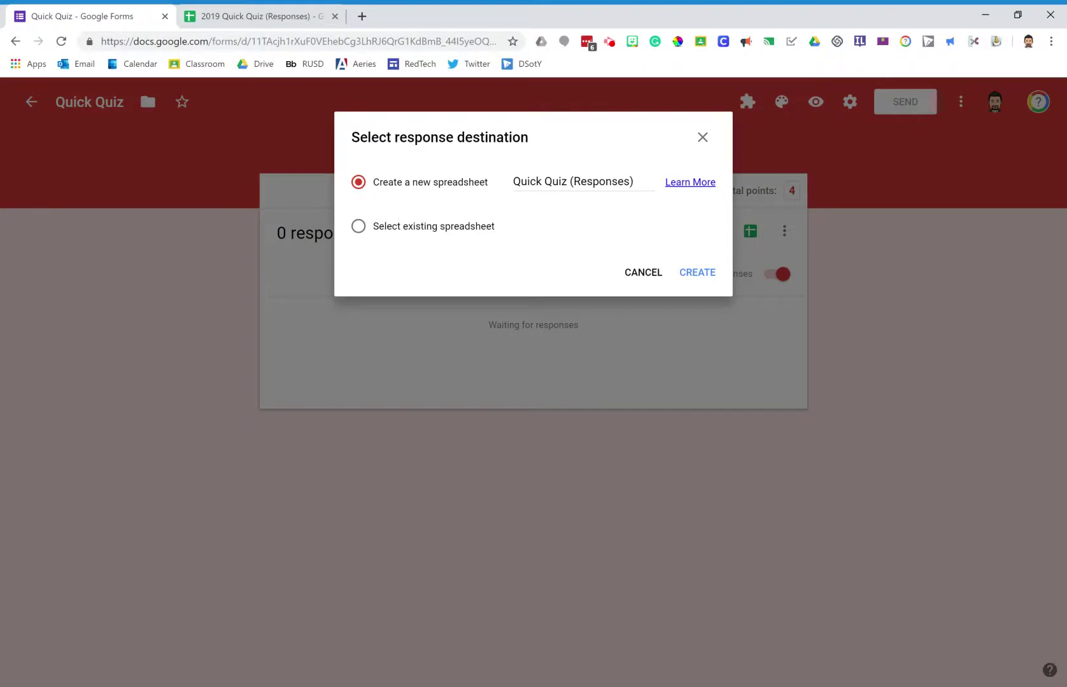
left_click(513, 182)
type("2020")
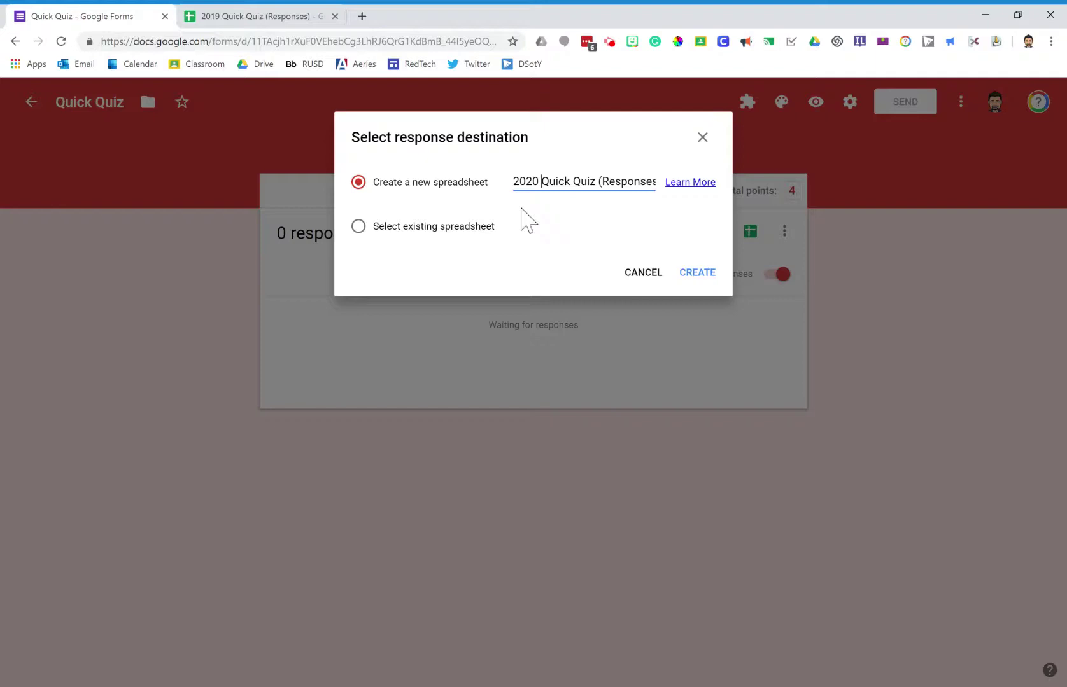
left_click(698, 274)
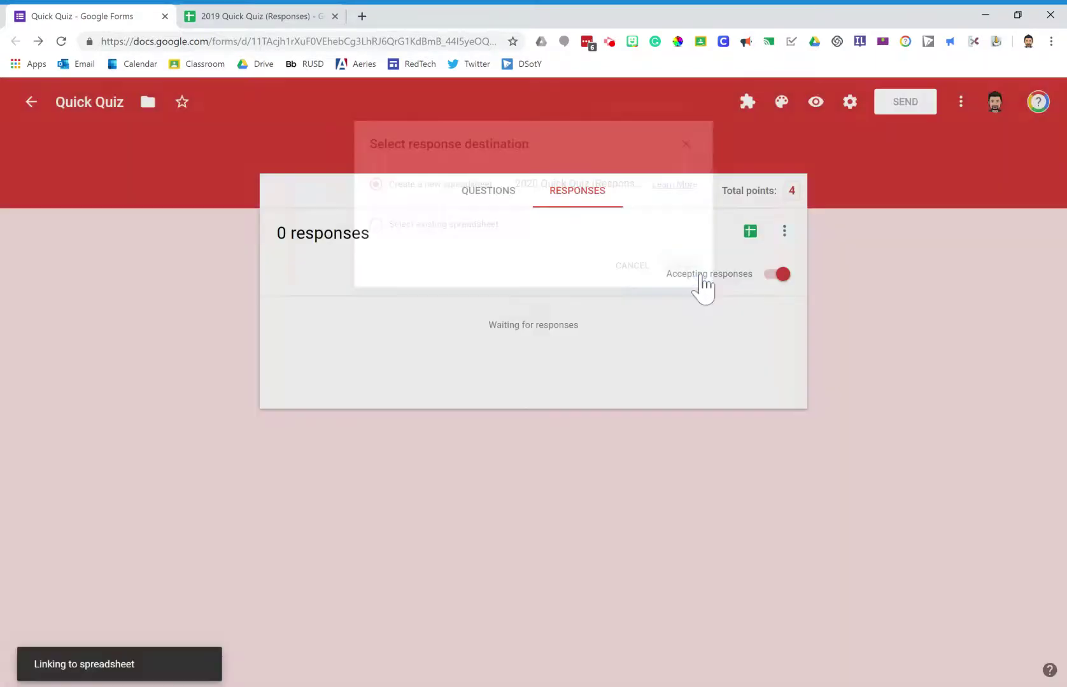